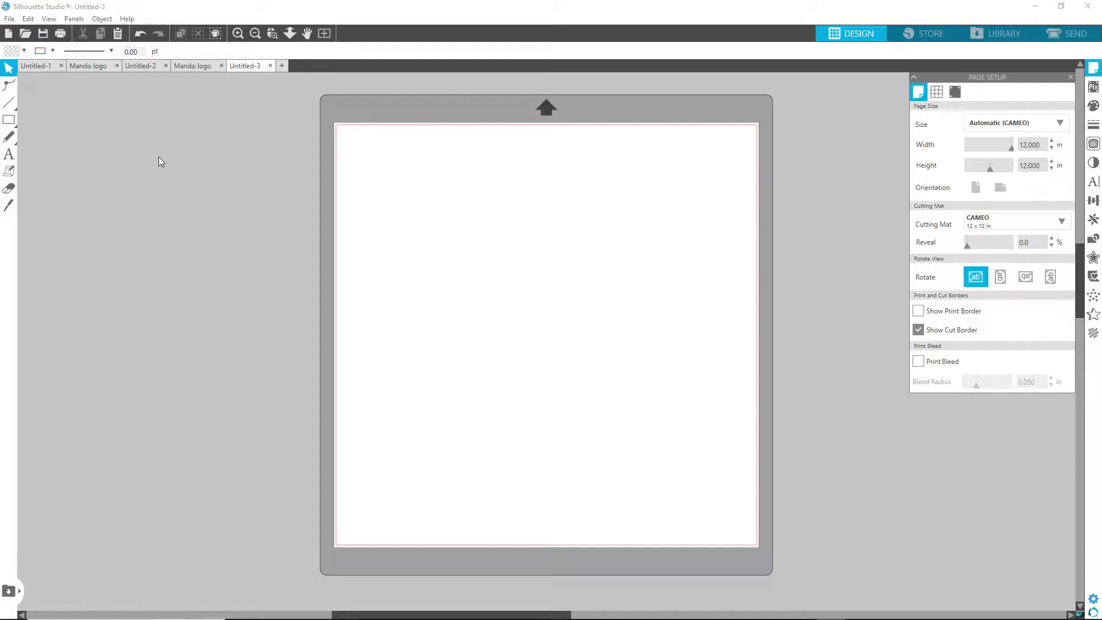
- Show the grid on the blank design page
left_click(48, 20)
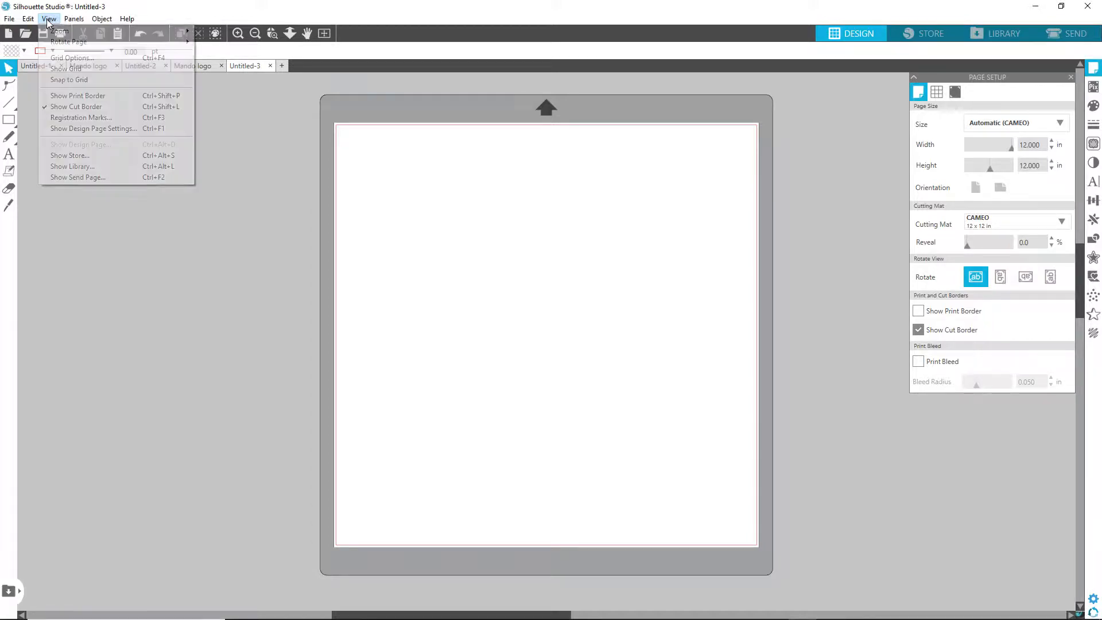
mouse_move(58, 35)
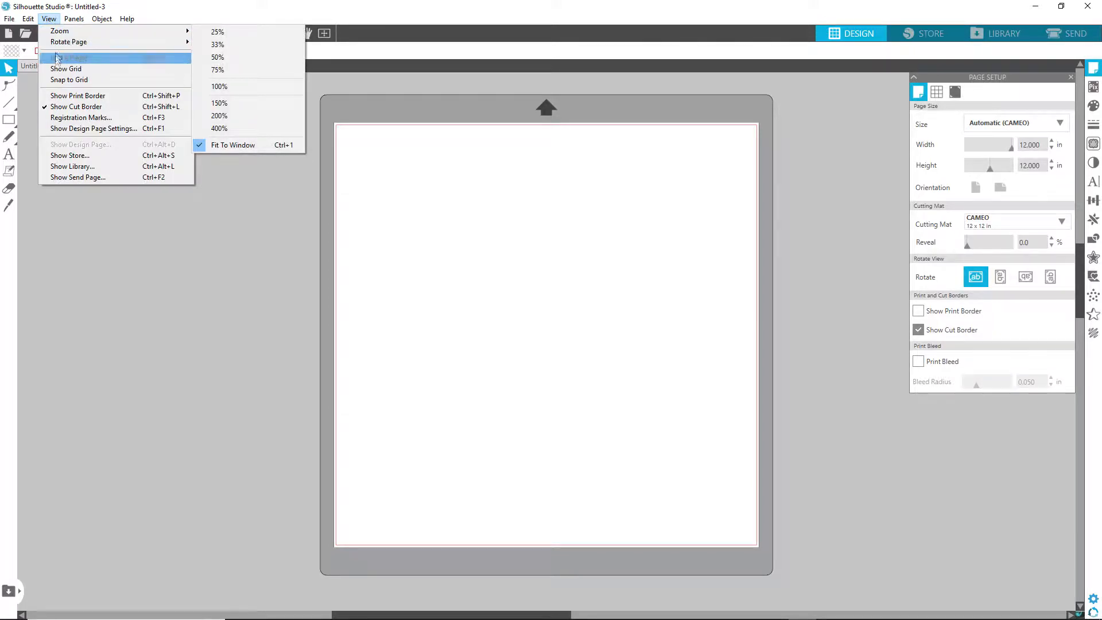
left_click(65, 71)
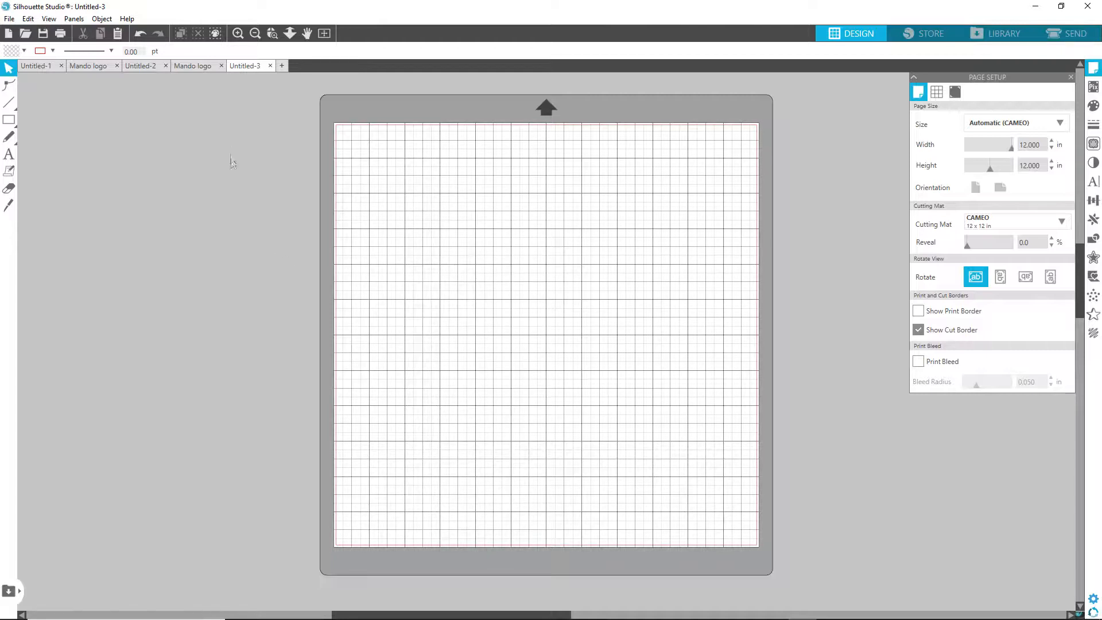
- Open the Mando logo image file
left_click(10, 19)
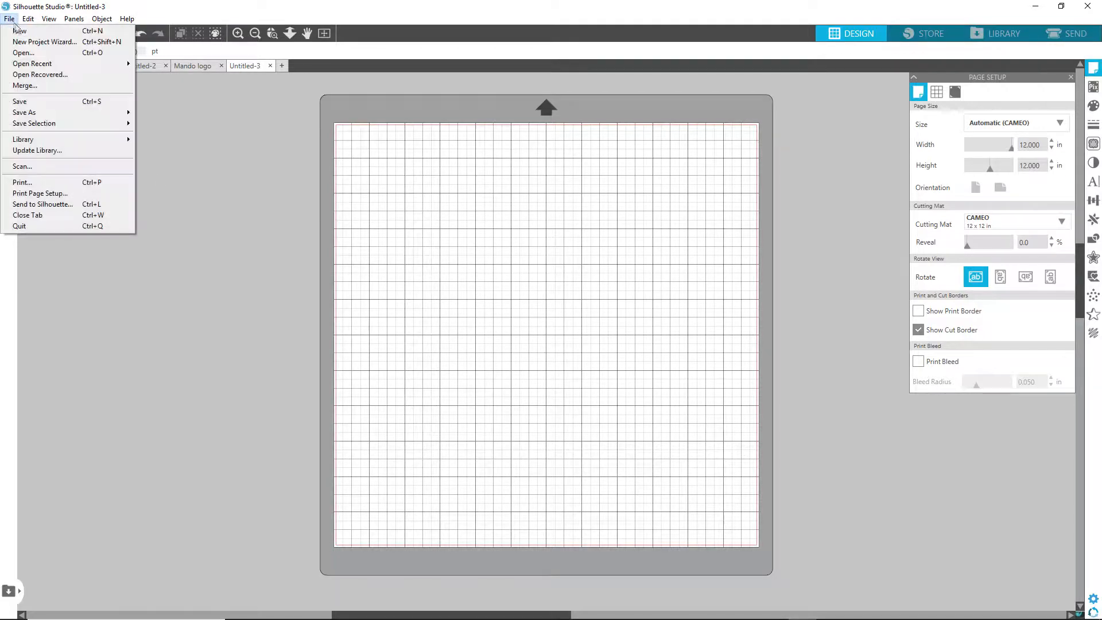
mouse_move(48, 143)
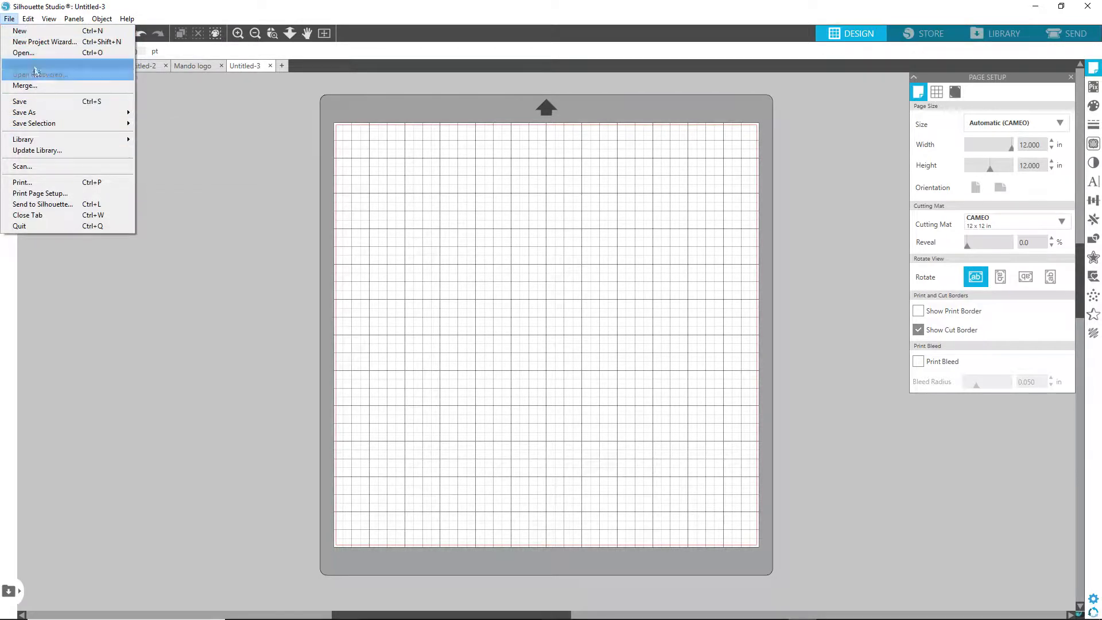
left_click(23, 53)
left_click(525, 98)
left_click(453, 290)
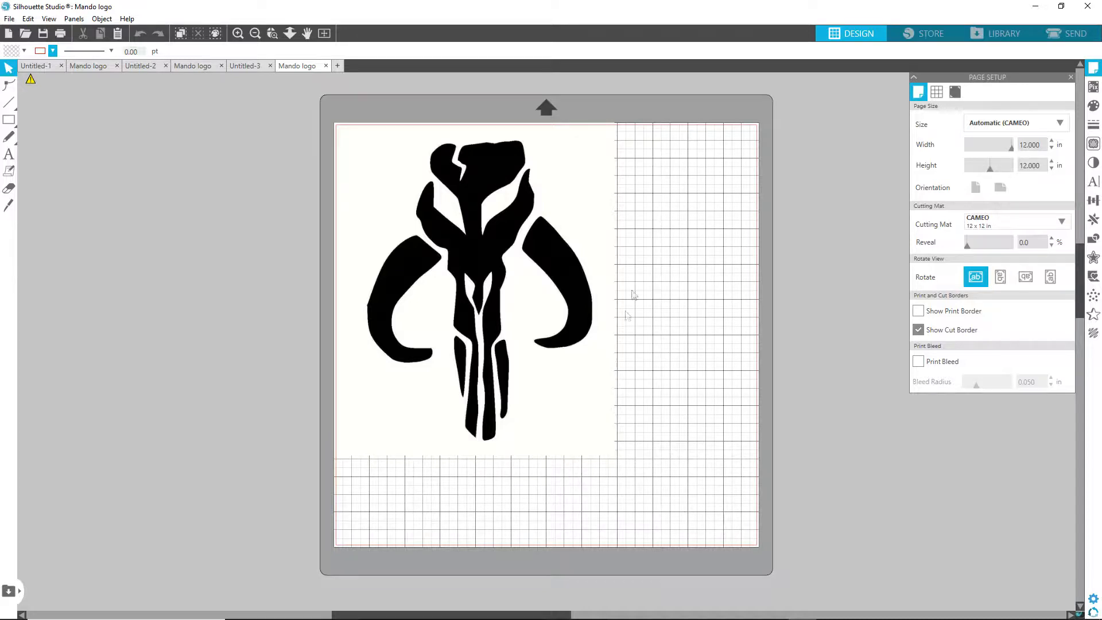
- Move the logo image toward the page's middle and shrink it proportionally to about 2.88 by 3.42 in
left_click(368, 183)
left_click_drag(369, 183, 438, 213)
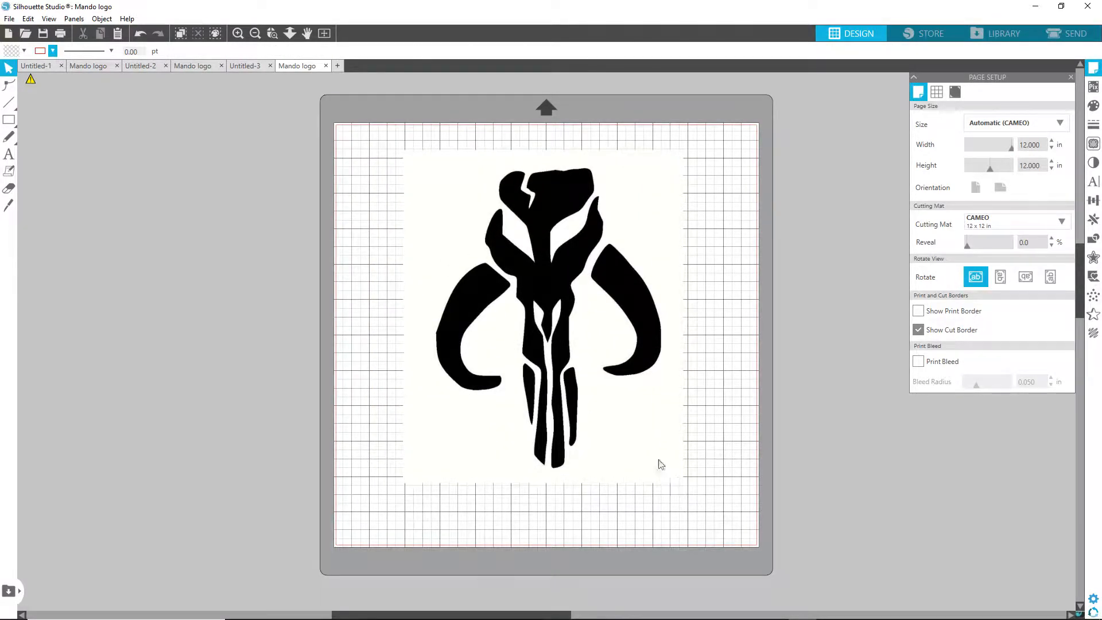
left_click(657, 460)
left_click_drag(690, 490, 426, 234)
- Copy the small logo image and paste a duplicate onto the page
right_click(434, 220)
left_click(466, 274)
right_click(577, 235)
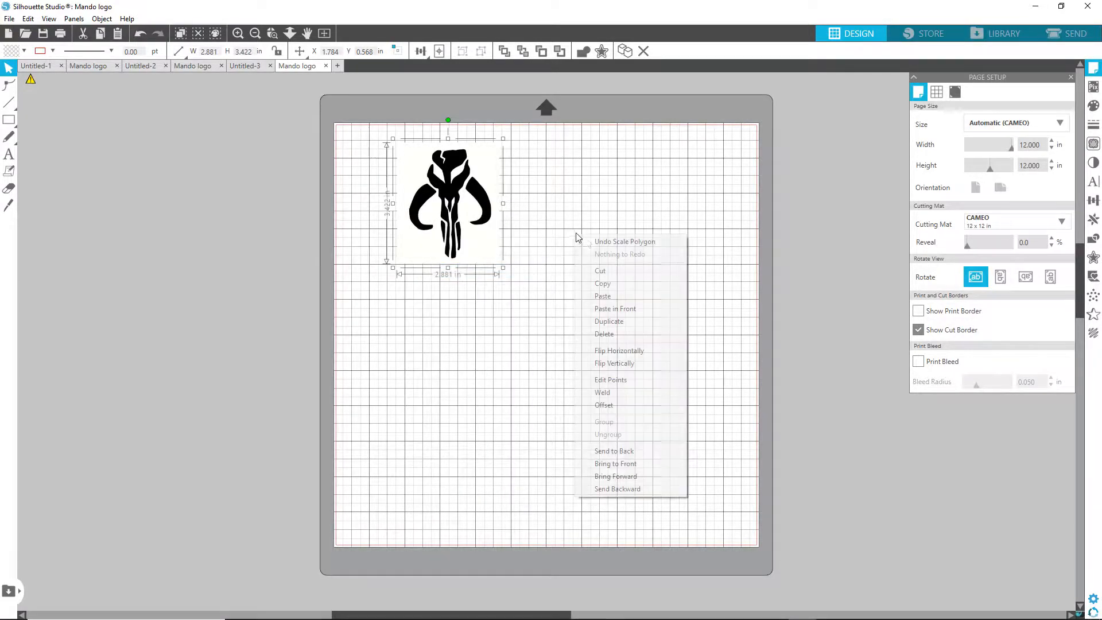
left_click(624, 300)
- Place the two logo images side by side along the page's upper edge, at X 0.243 and 3.503 in, both at Y 0.243 in
left_click_drag(480, 232, 536, 214)
left_click_drag(459, 210, 405, 198)
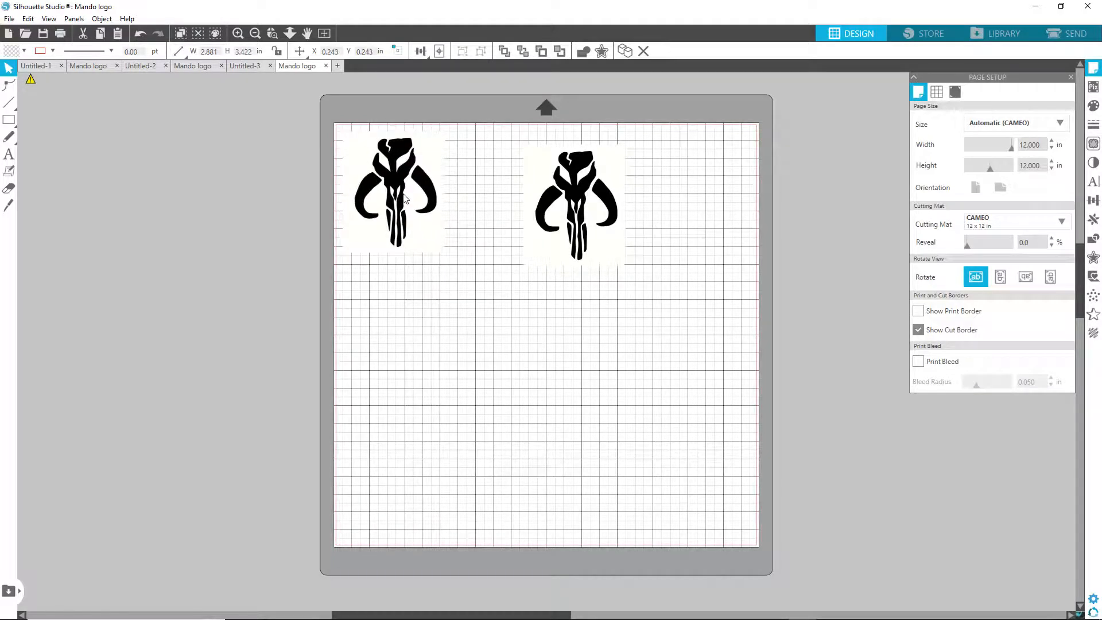
left_click_drag(582, 225, 518, 213)
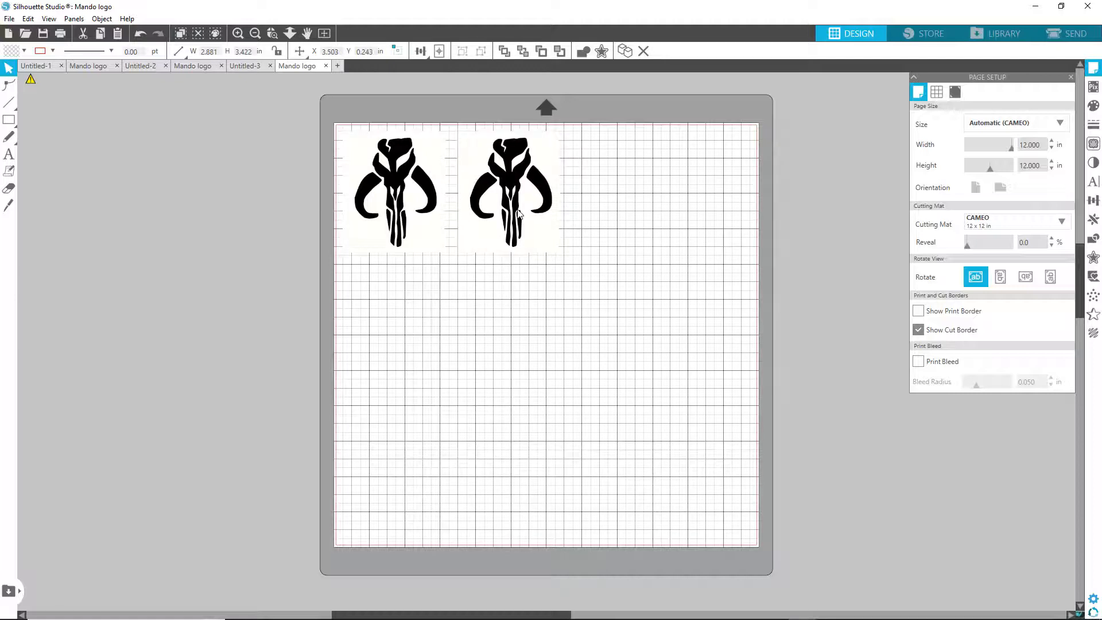
left_click(545, 247)
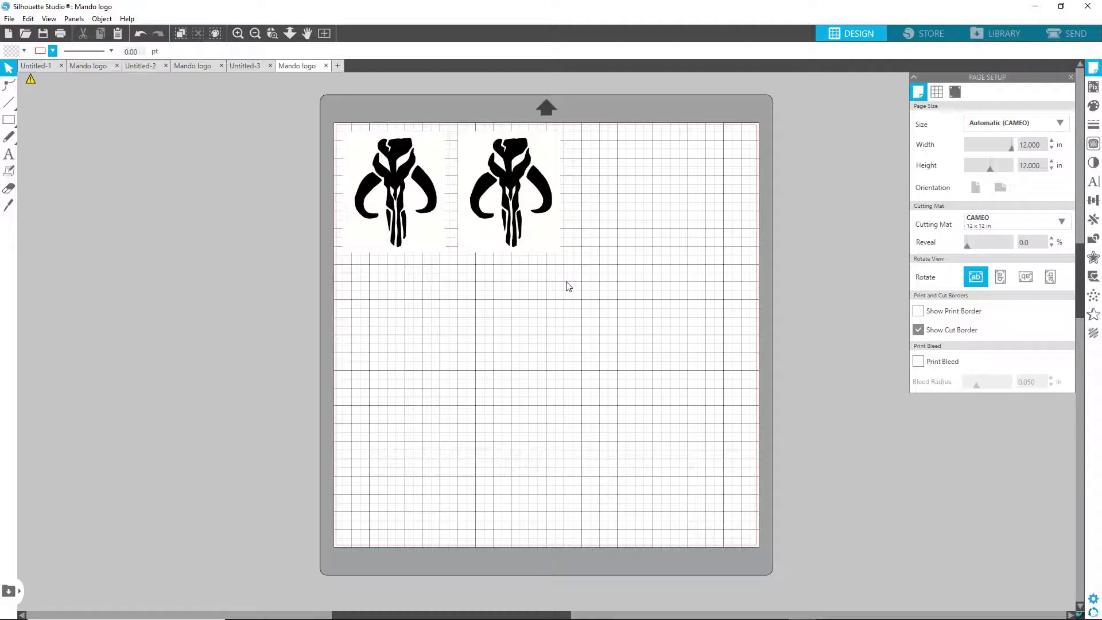
- Undo the side-by-side placement and the pasted copy of the logo
left_click(141, 33)
left_click(140, 33)
left_click(140, 33)
left_click(140, 34)
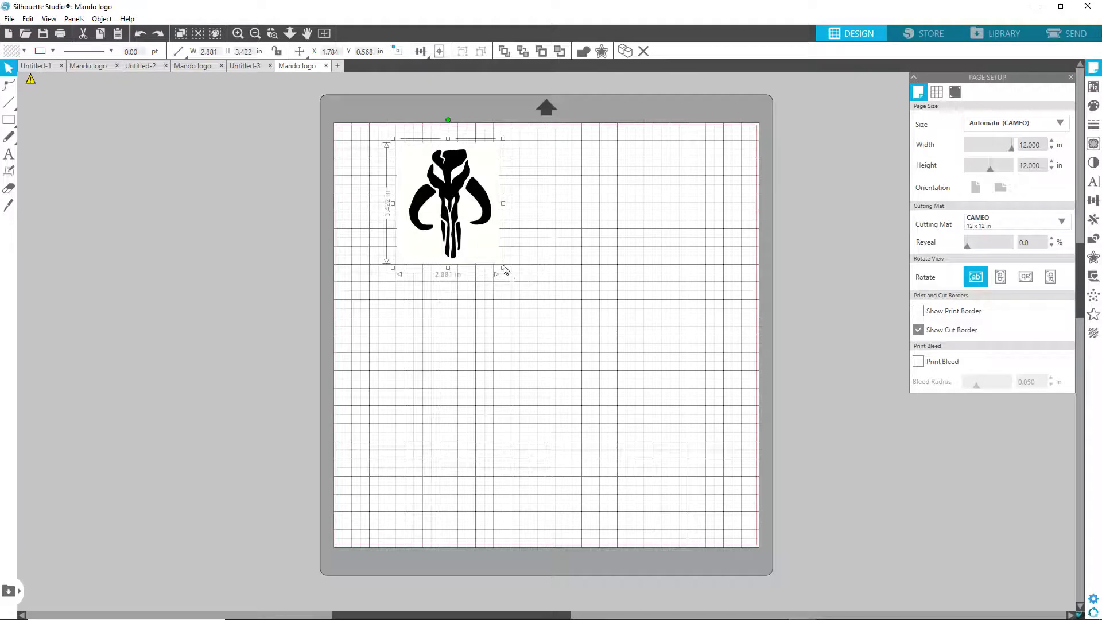
- Enlarge the logo image proportionally to about 6.6 by 7.85 in and position it at X 0.503, Y 0.503 in
left_click_drag(503, 268, 614, 452)
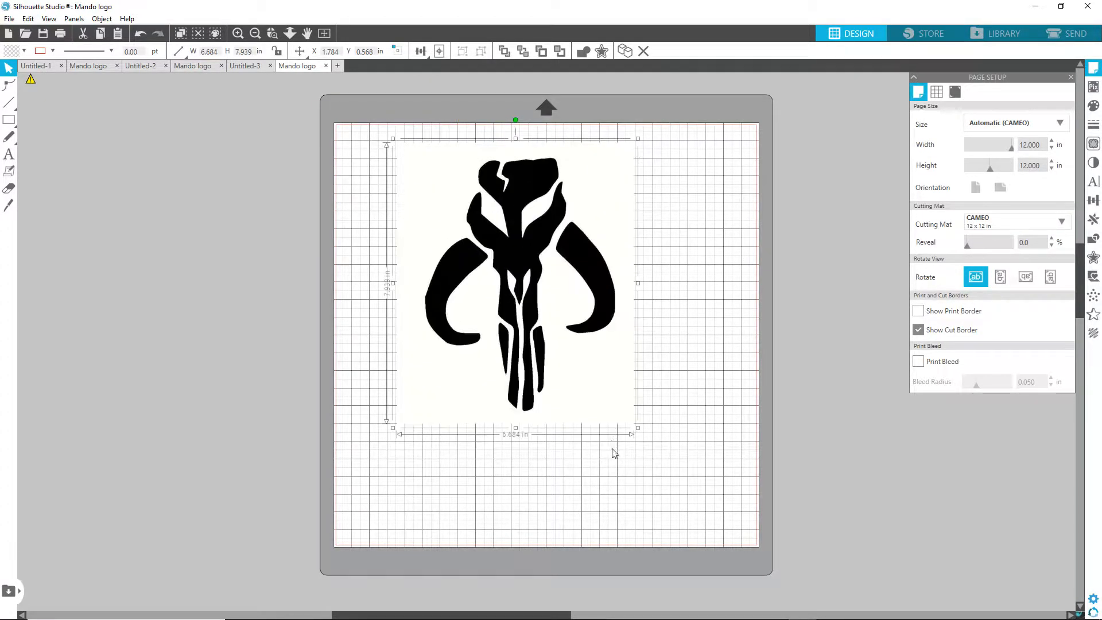
left_click_drag(555, 315, 530, 299)
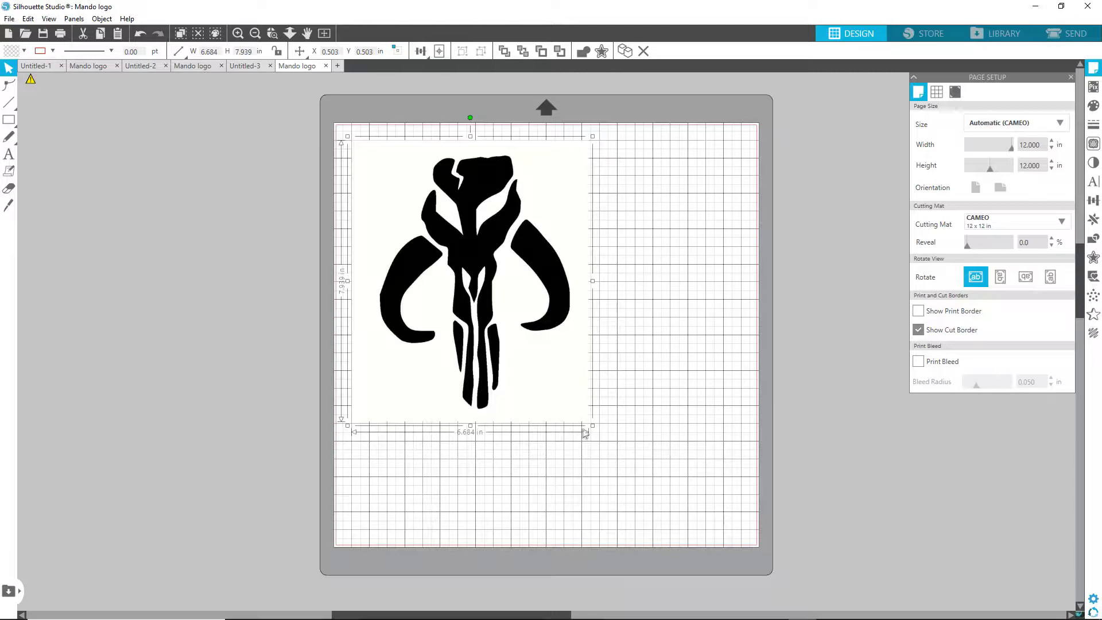
mouse_move(593, 429)
left_mouse_down()
mouse_move(581, 419)
mouse_move(584, 431)
left_mouse_up()
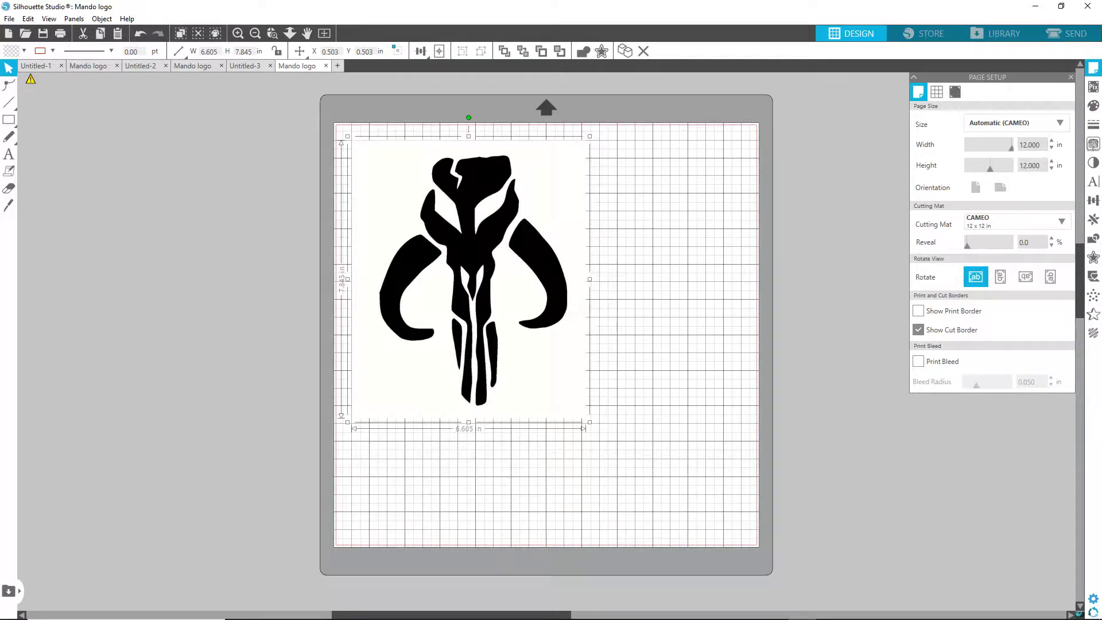
- Select a trace area about 6.68 in wide around the whole logo image and trace it with the Trace style
left_click(1093, 146)
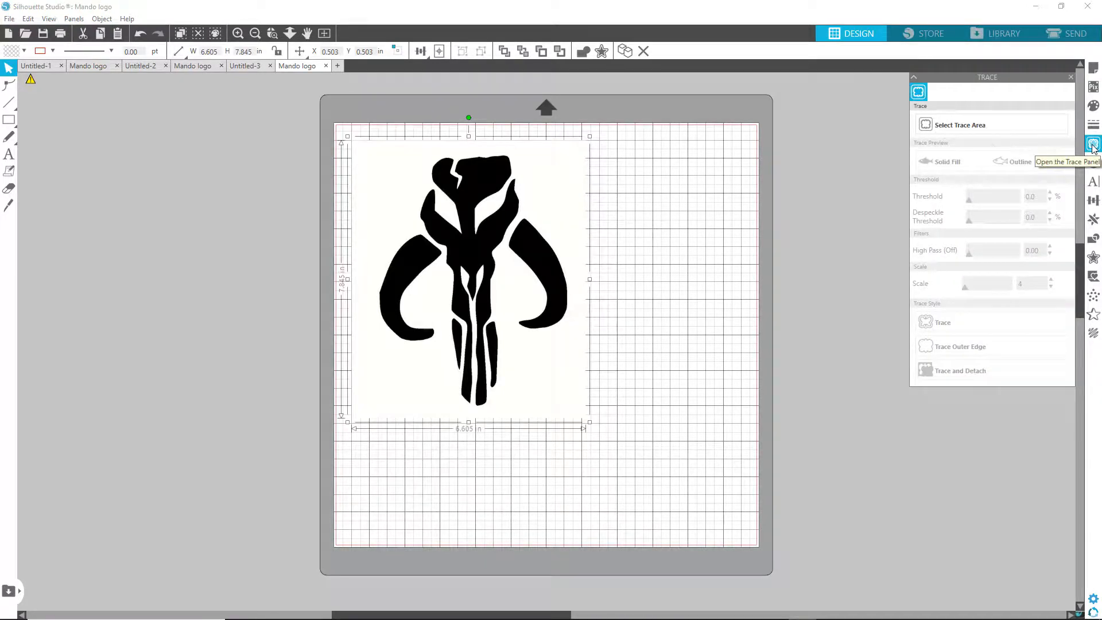
left_click(986, 126)
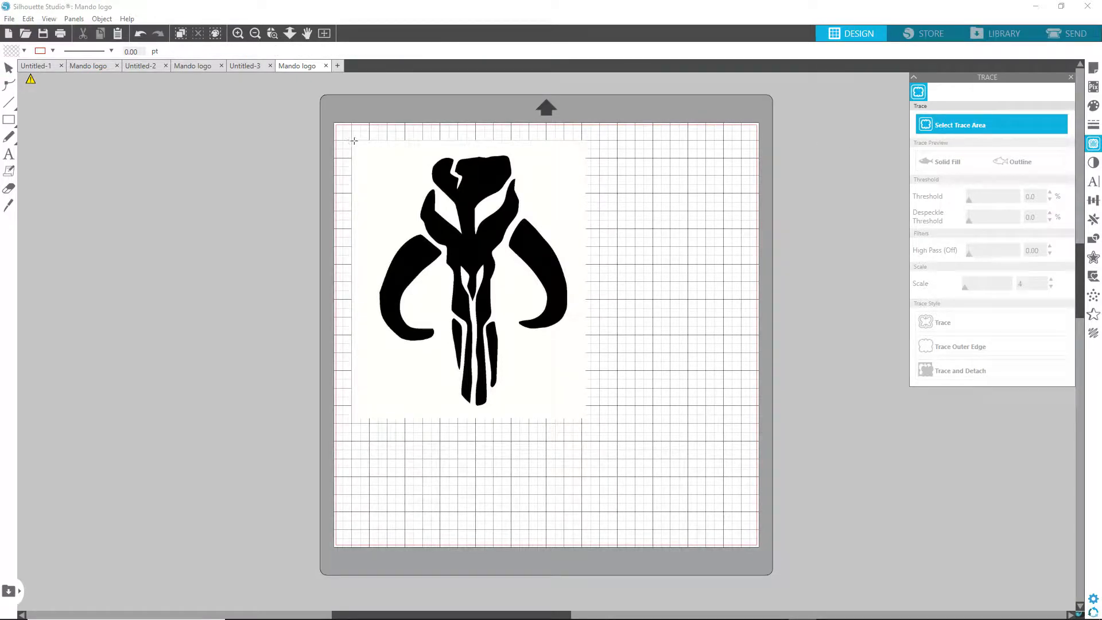
mouse_move(350, 140)
left_mouse_down()
mouse_move(519, 391)
mouse_move(587, 422)
left_mouse_up()
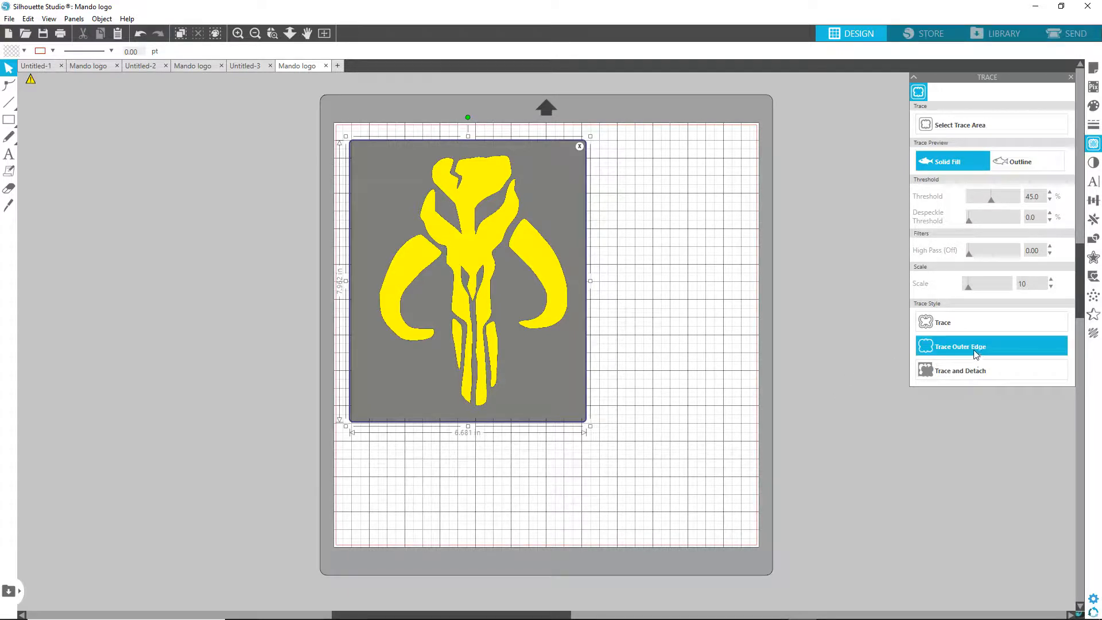
left_click(939, 326)
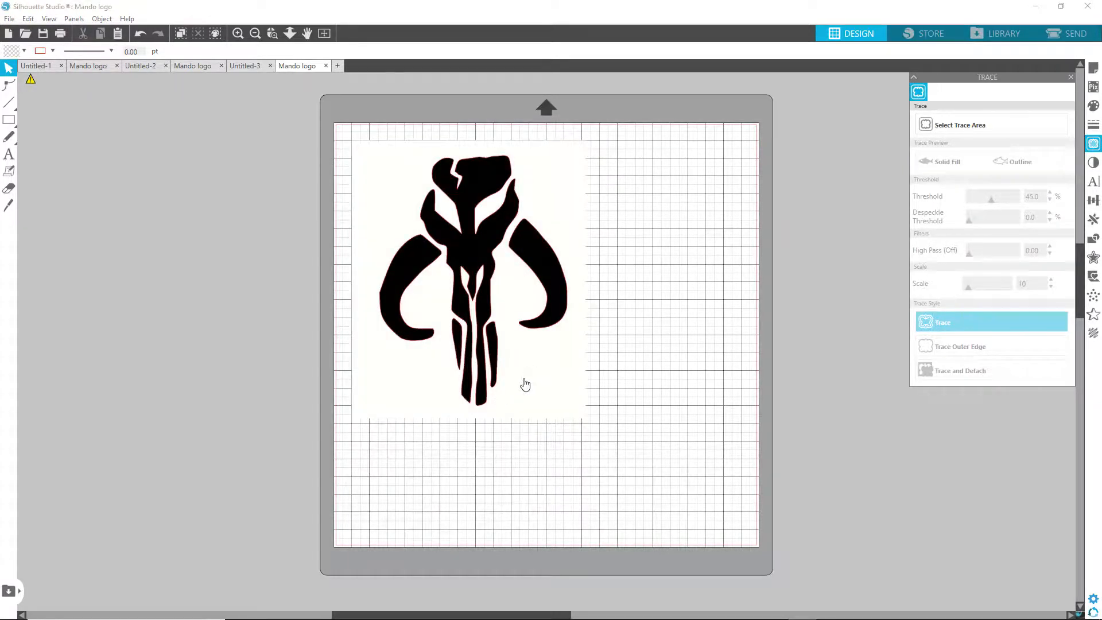
- Move the original black logo image off the page beside the mat, away from its traced outline, and hide the grid
mouse_move(525, 365)
left_mouse_down()
mouse_move(617, 410)
mouse_move(327, 456)
mouse_move(215, 370)
left_mouse_up()
key("Escape")
left_click(49, 19)
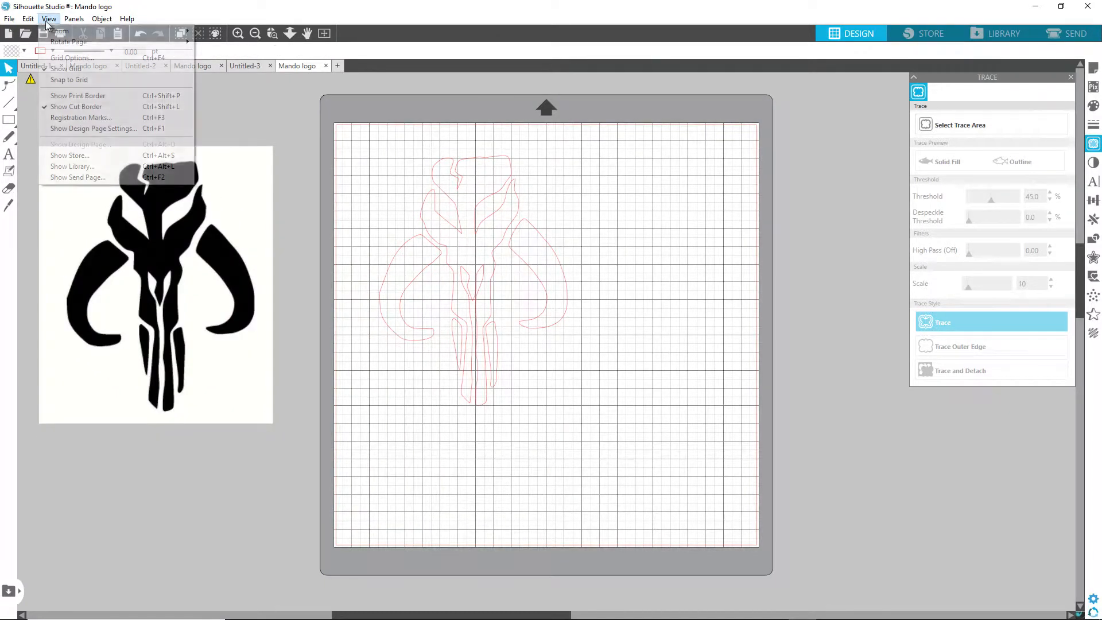
left_click(63, 68)
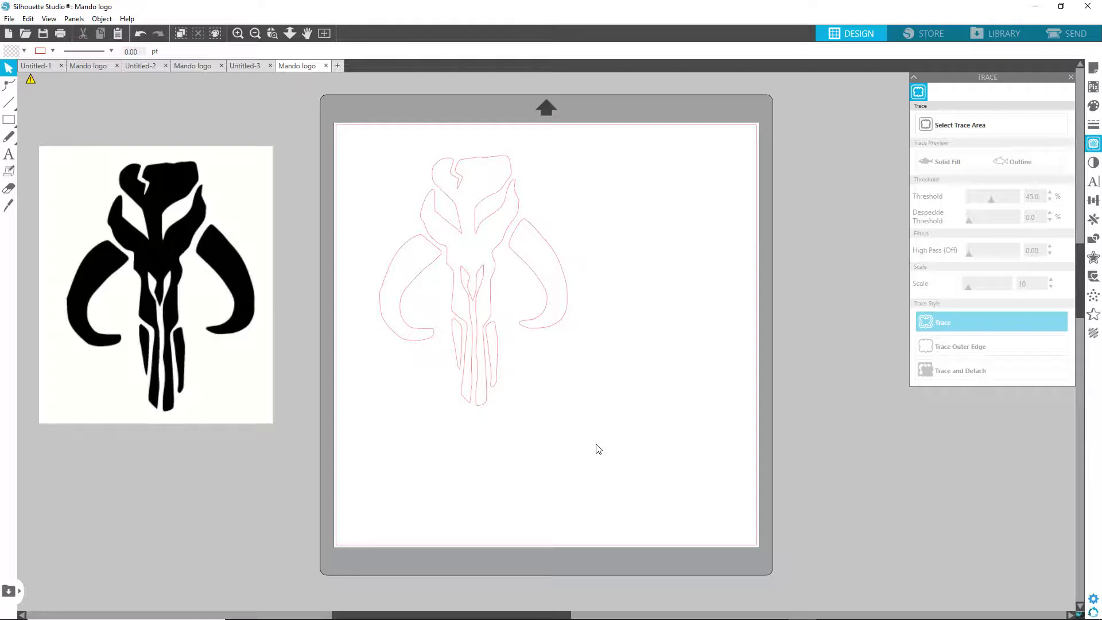
- Delete the original black logo image, keeping only the traced cut lines on the page
left_click_drag(204, 294, 694, 295)
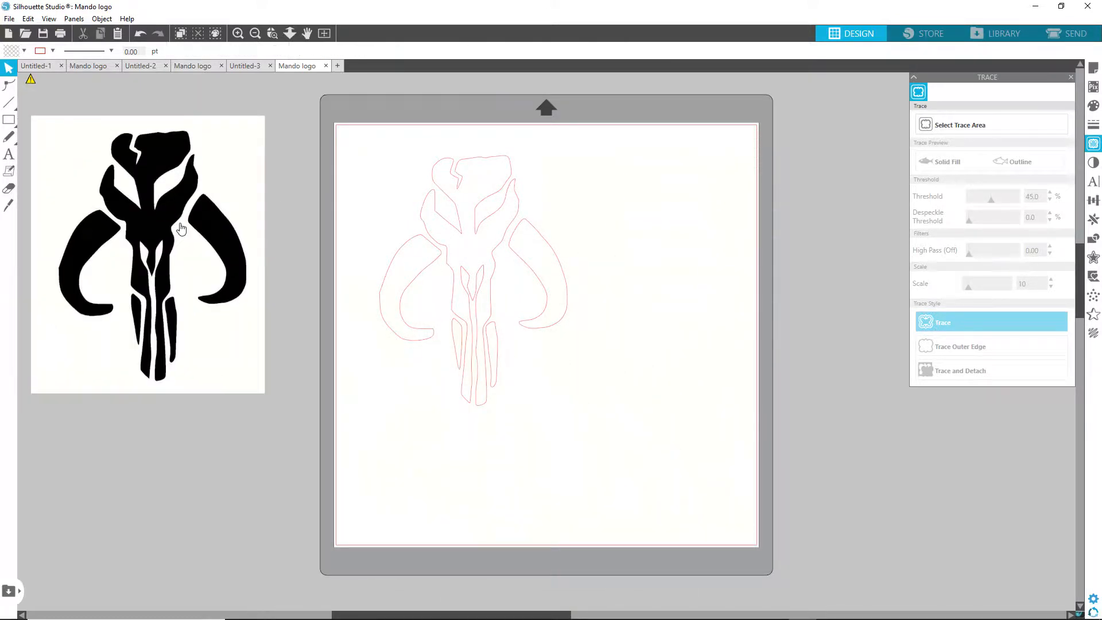
right_click(182, 227)
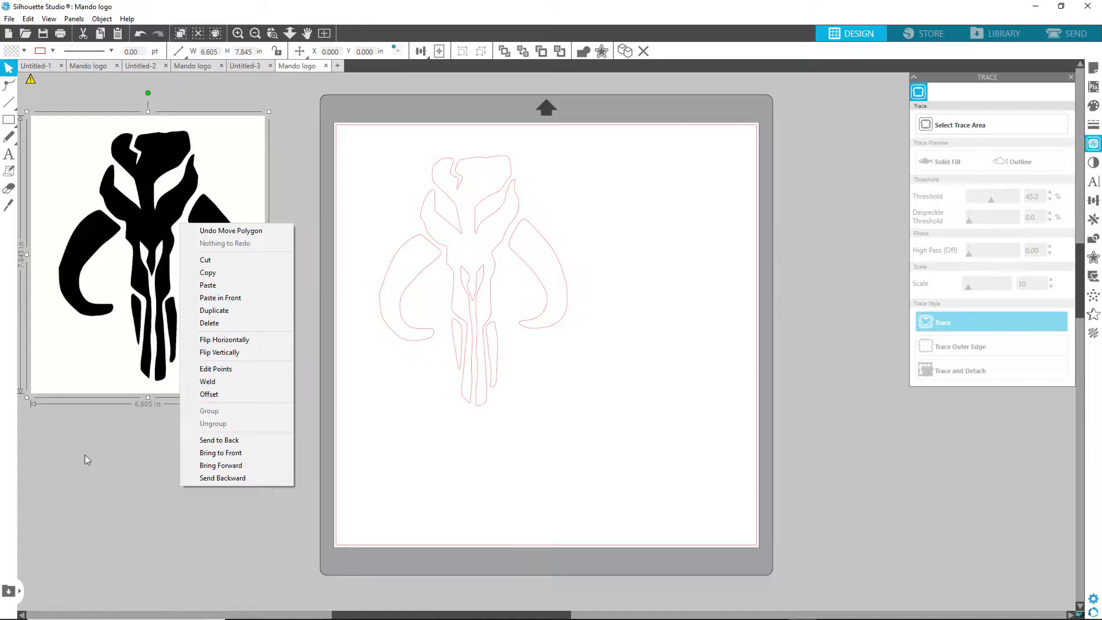
left_click(209, 323)
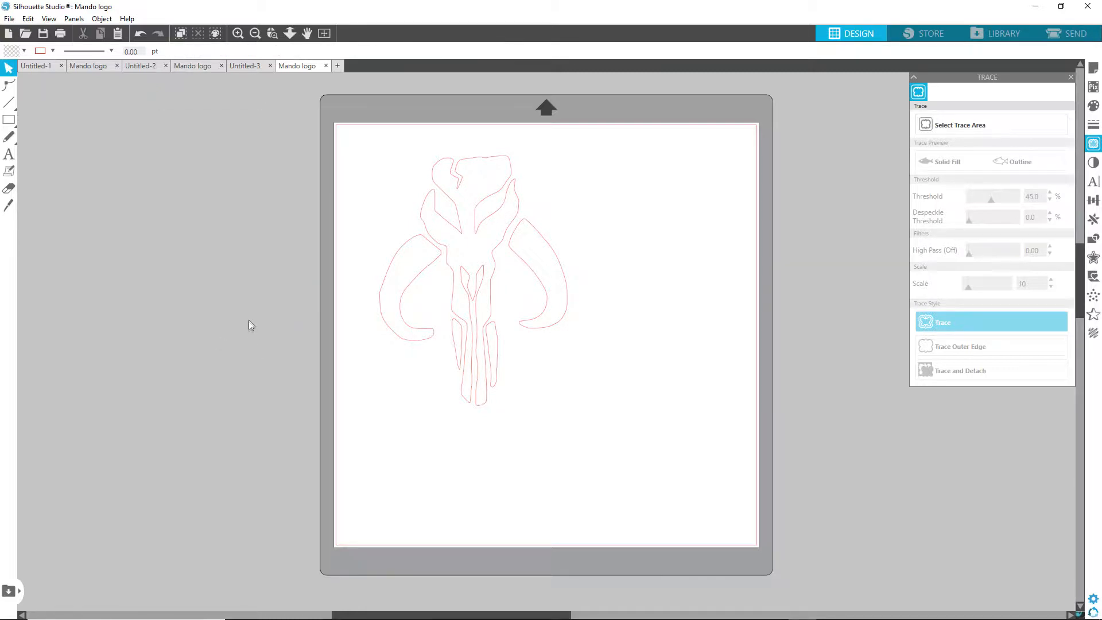